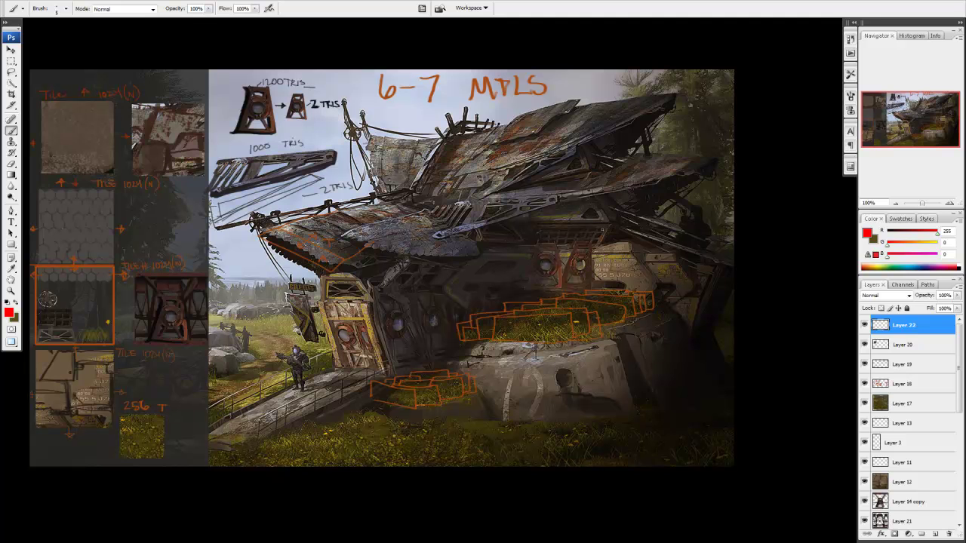
Brush the blocky red hull outline over the roof, with a pointed right tip and a closed left end.
drag(609, 222, 510, 222)
mouse_move(611, 224)
mouse_down()
mouse_move(598, 246)
mouse_move(670, 230)
mouse_up()
drag(623, 199, 670, 229)
mouse_move(621, 198)
mouse_down()
mouse_move(578, 186)
mouse_move(613, 218)
mouse_up()
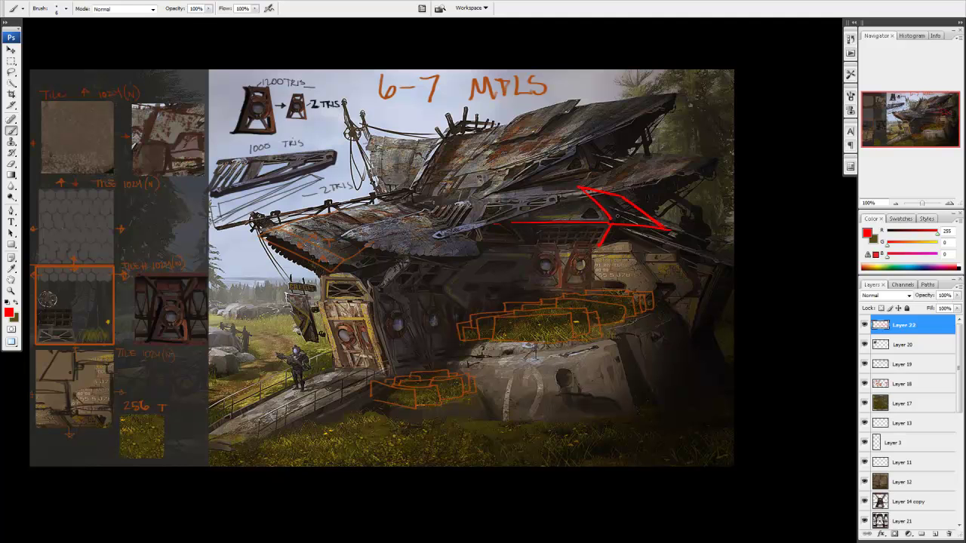
mouse_move(577, 186)
mouse_down()
mouse_move(493, 186)
mouse_move(484, 227)
mouse_move(492, 244)
mouse_up()
drag(602, 243, 664, 229)
drag(491, 188, 395, 193)
drag(483, 223, 378, 228)
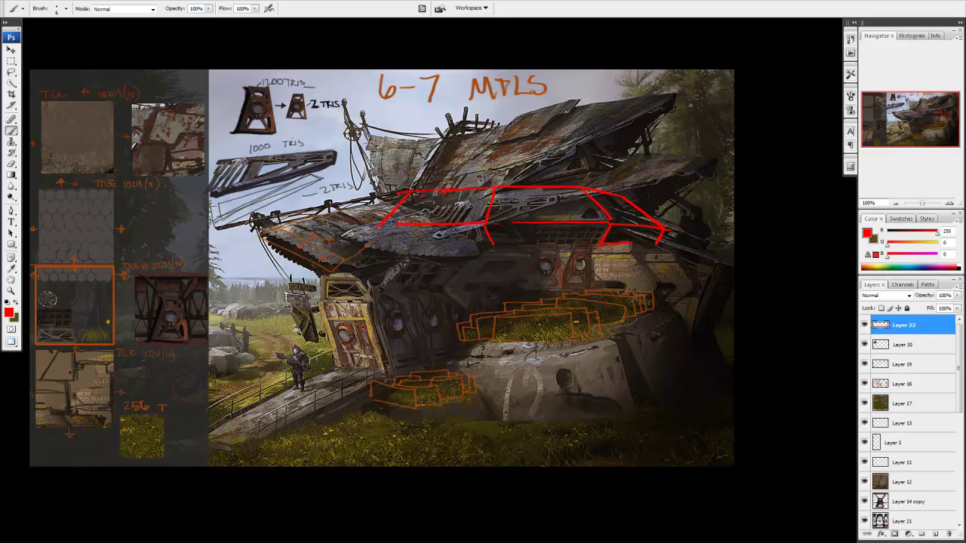
drag(409, 192, 360, 229)
drag(600, 246, 478, 245)
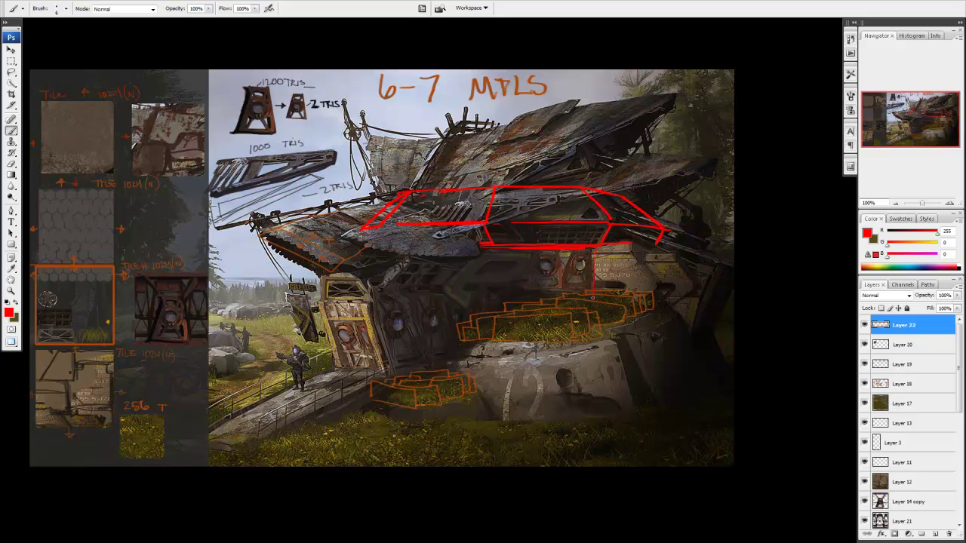
Drop red vertical lines below the outline at left, centre and right, and add a bottom edge segment.
drag(497, 252, 498, 292)
drag(652, 249, 650, 295)
drag(399, 250, 400, 285)
drag(438, 246, 484, 245)
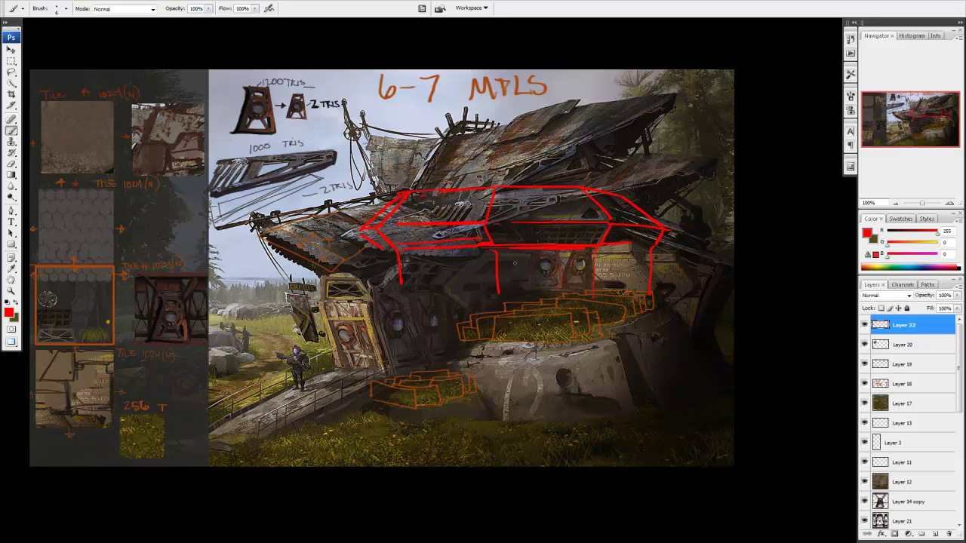
Sketch red chevron ribs under the roof on both sides and outline the door.
mouse_move(518, 258)
mouse_down()
mouse_move(504, 287)
mouse_move(504, 254)
mouse_move(492, 251)
mouse_move(452, 281)
mouse_move(475, 311)
mouse_move(441, 298)
mouse_move(432, 275)
mouse_move(452, 259)
mouse_move(480, 319)
mouse_up()
drag(418, 279, 394, 300)
drag(406, 258, 439, 321)
drag(655, 270, 656, 290)
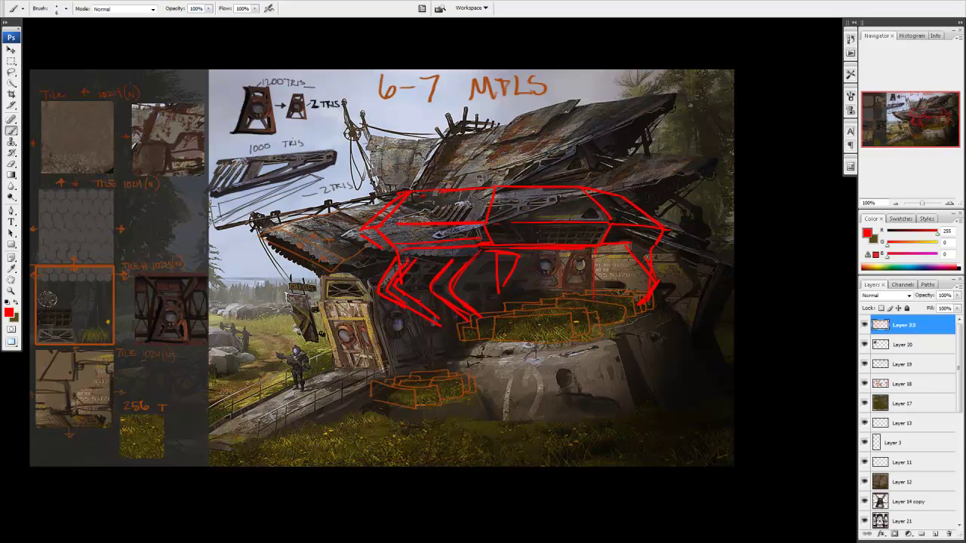
drag(633, 243, 675, 306)
drag(593, 249, 602, 278)
drag(725, 269, 693, 332)
drag(692, 261, 732, 273)
drag(378, 305, 385, 368)
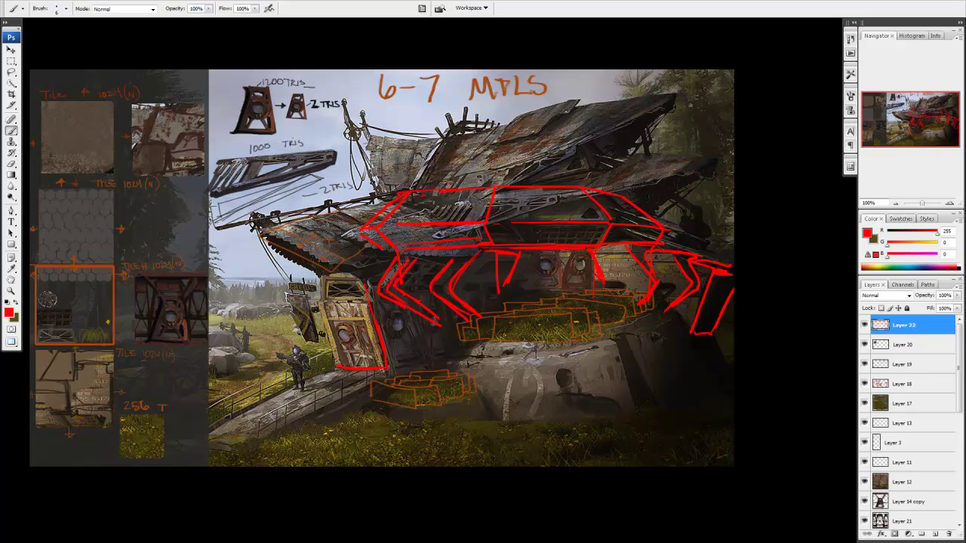
mouse_move(367, 280)
mouse_down()
mouse_move(458, 357)
mouse_move(386, 264)
mouse_up()
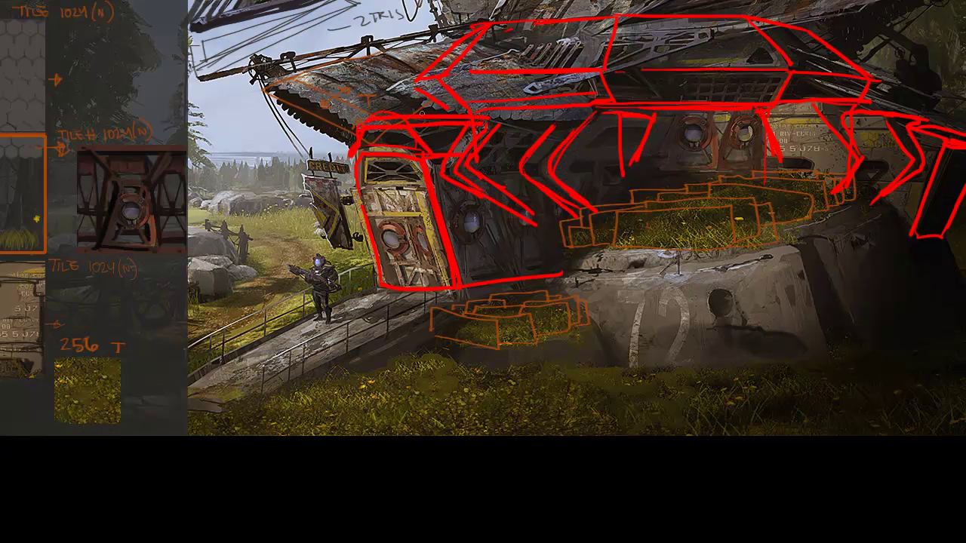
Draw the curved lower hull base and a long line from the door base to the ramp.
drag(736, 194, 422, 253)
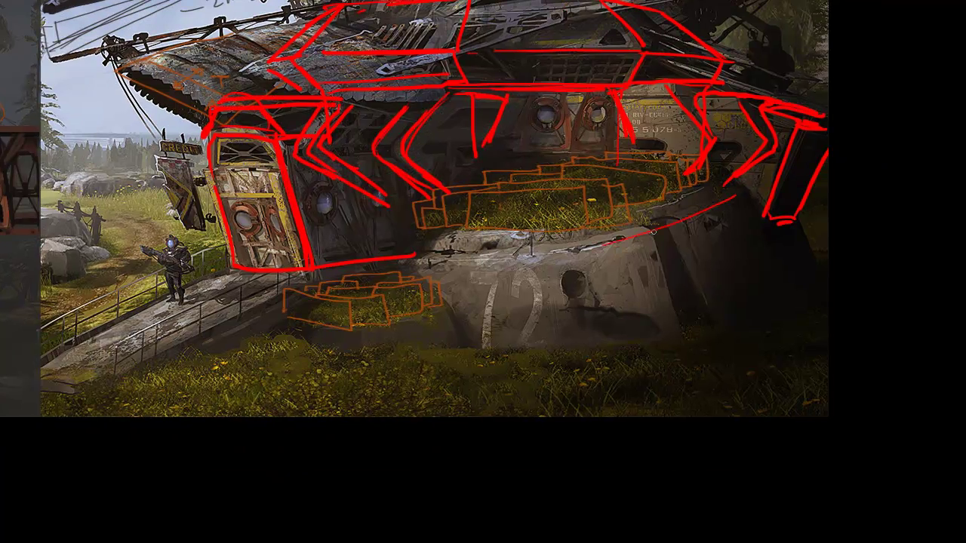
drag(226, 268, 762, 175)
mouse_move(823, 122)
mouse_down()
mouse_move(679, 330)
mouse_move(350, 336)
mouse_up()
mouse_move(532, 230)
mouse_down()
mouse_move(744, 178)
mouse_move(333, 279)
mouse_move(83, 387)
mouse_up()
drag(228, 267, 43, 367)
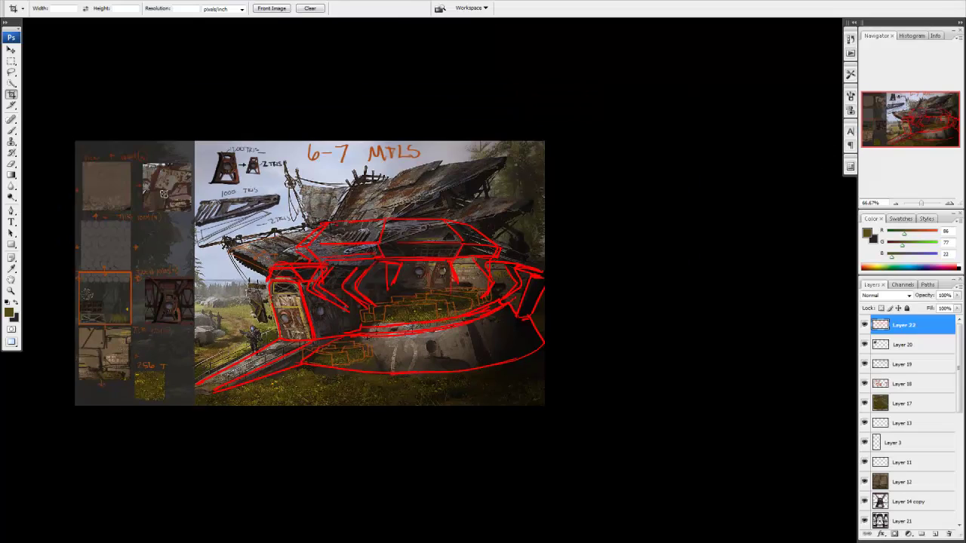
Crop to extend the canvas rightward, then sketch a small box left of the plan.
drag(72, 139, 583, 439)
drag(545, 273, 709, 287)
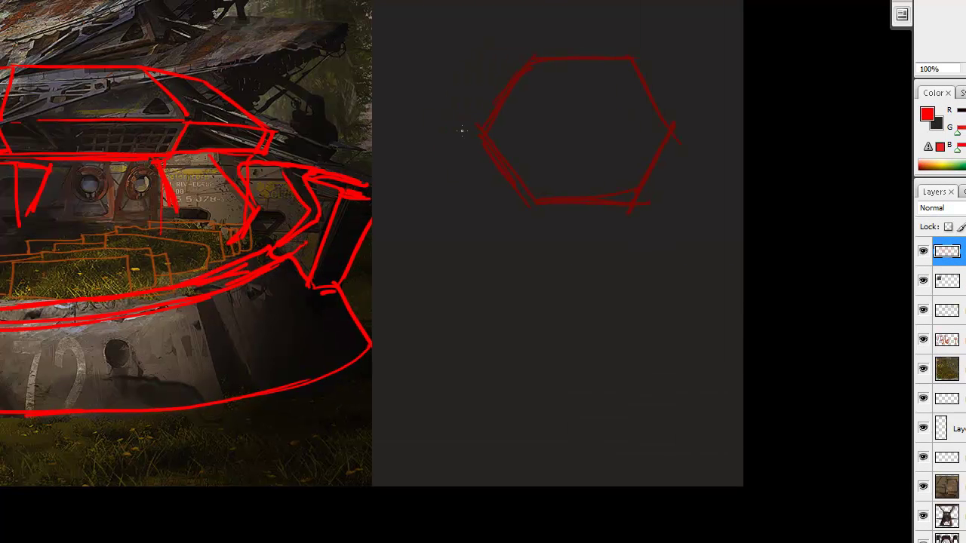
drag(446, 103, 499, 104)
drag(452, 164, 504, 166)
drag(425, 117, 425, 159)
drag(448, 101, 450, 163)
drag(483, 134, 520, 198)
mouse_move(427, 121)
mouse_down()
mouse_move(447, 121)
mouse_move(391, 153)
mouse_move(402, 144)
mouse_up()
Mark a star, sketch small boxes below, and draw loose circles around the plan.
drag(483, 226, 395, 226)
drag(537, 209, 606, 211)
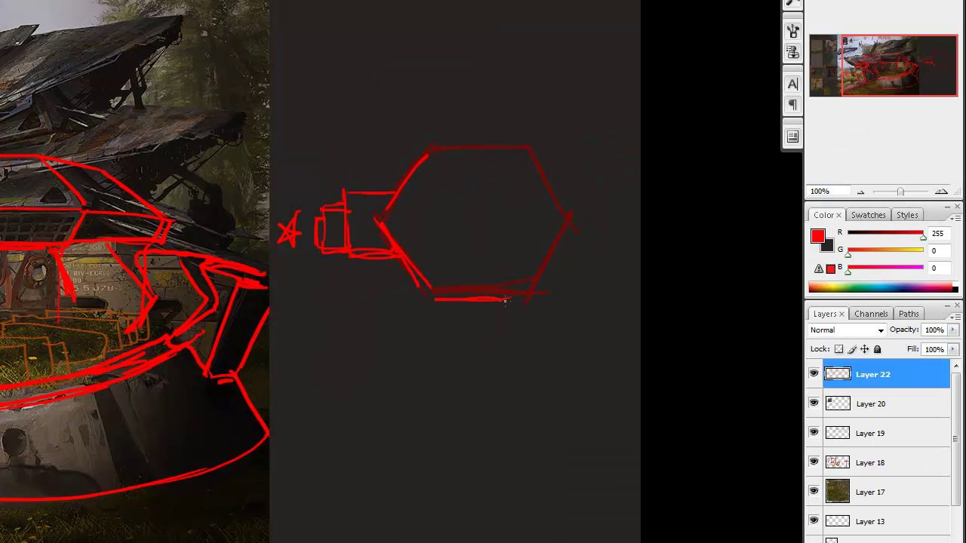
drag(442, 304, 519, 302)
drag(448, 313, 507, 330)
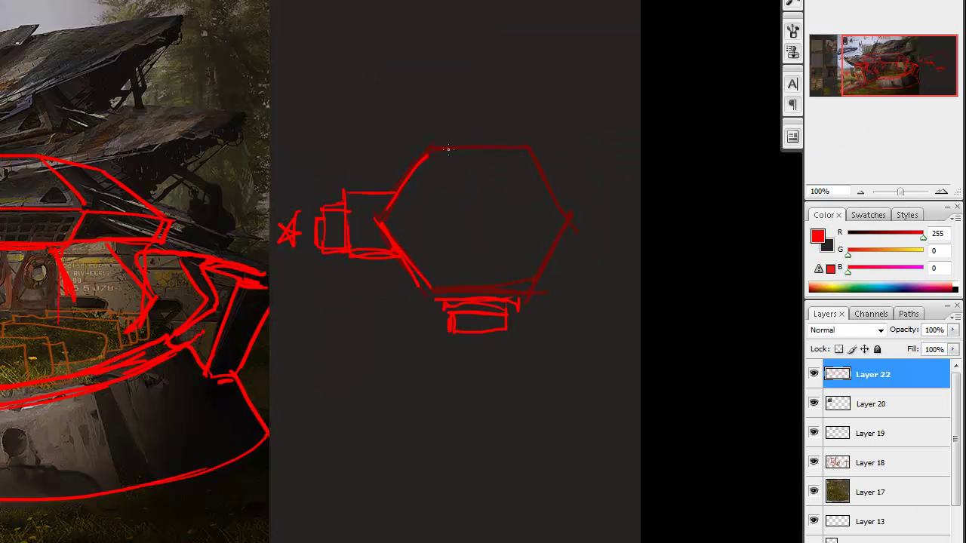
drag(443, 125, 515, 144)
mouse_move(345, 268)
mouse_down()
mouse_move(549, 303)
mouse_move(350, 177)
mouse_move(360, 154)
mouse_move(370, 162)
mouse_move(460, 97)
mouse_move(356, 211)
mouse_move(402, 229)
mouse_up()
Draw the inner hexagon and label its bottom R.
drag(445, 147, 540, 288)
drag(427, 193, 528, 264)
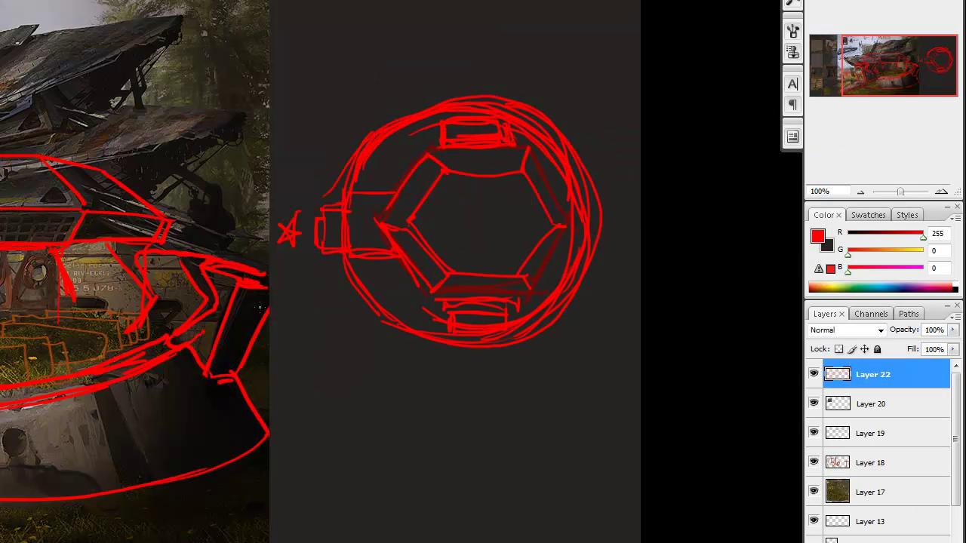
drag(352, 190, 392, 190)
drag(323, 220, 325, 248)
drag(452, 226, 513, 221)
drag(503, 384, 539, 383)
Add the L, F and B direction labels around the plan.
drag(520, 45, 538, 67)
drag(345, 191, 375, 176)
drag(346, 185, 366, 183)
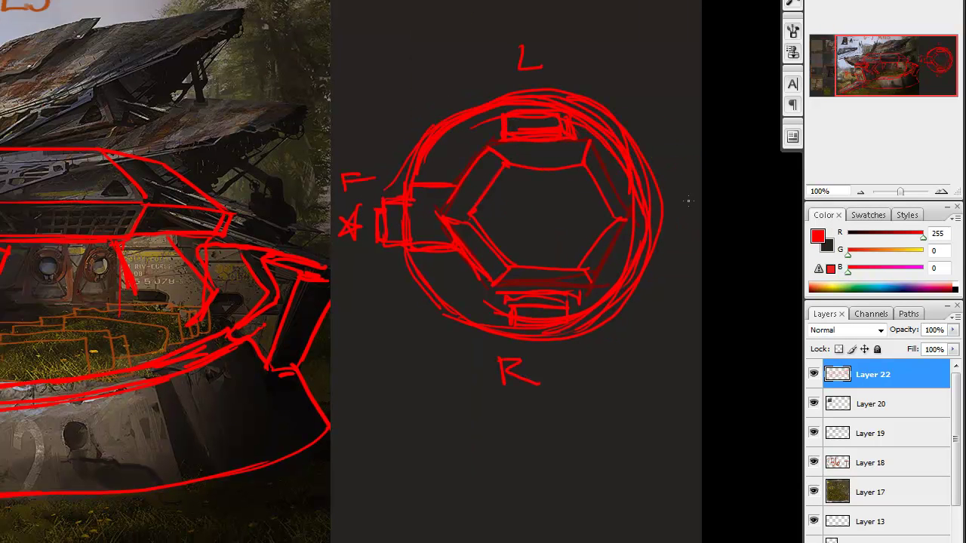
drag(675, 226, 675, 198)
drag(675, 197, 677, 226)
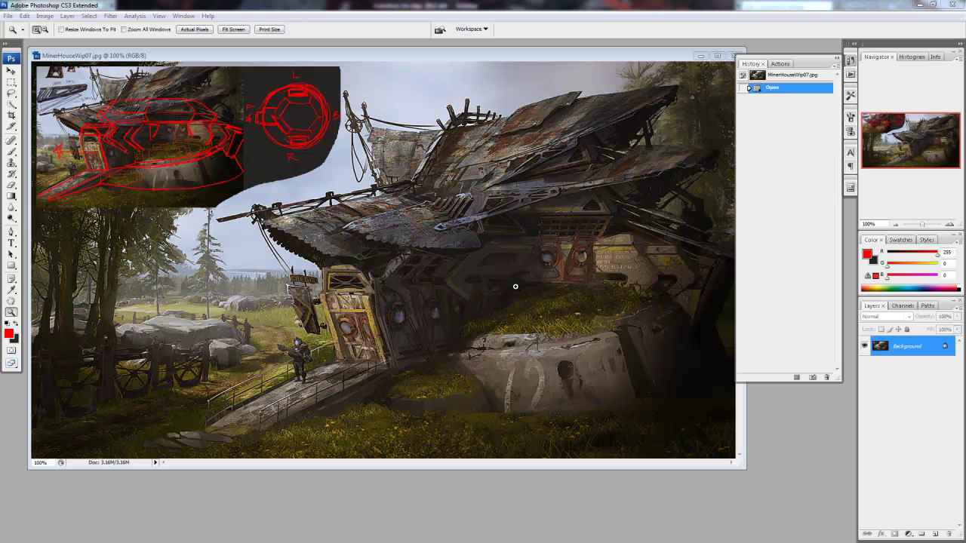
Check Image Size to read the 1400 × 790 pixel dimensions.
click(45, 16)
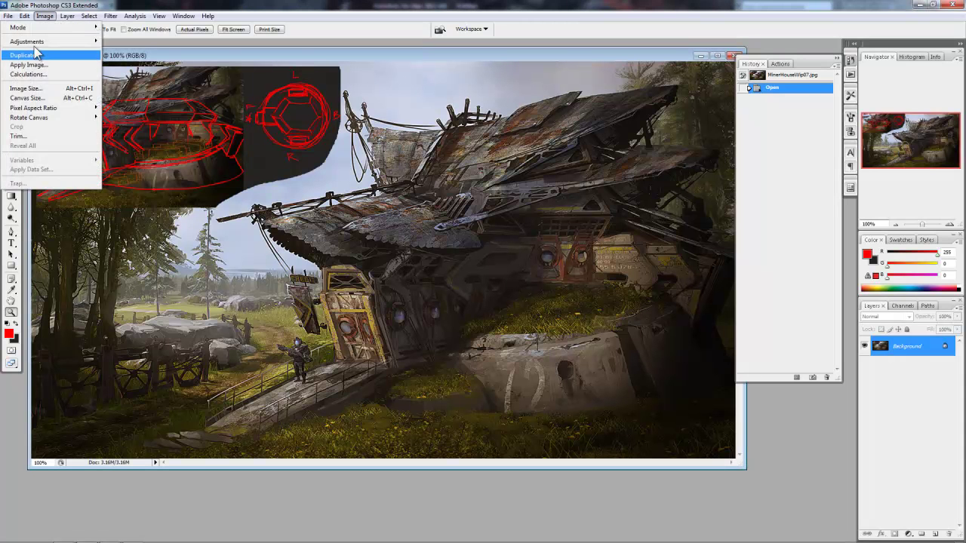
click(34, 88)
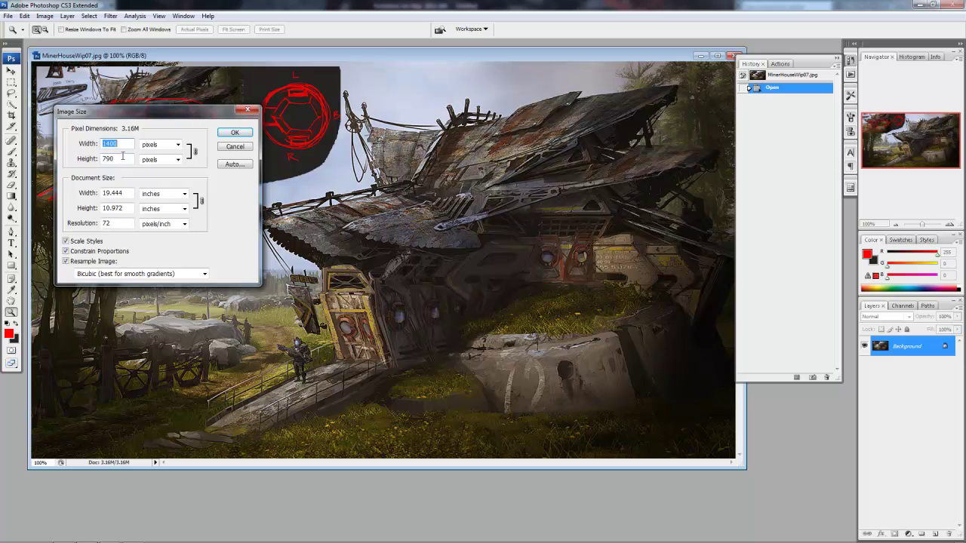
key(Tab)
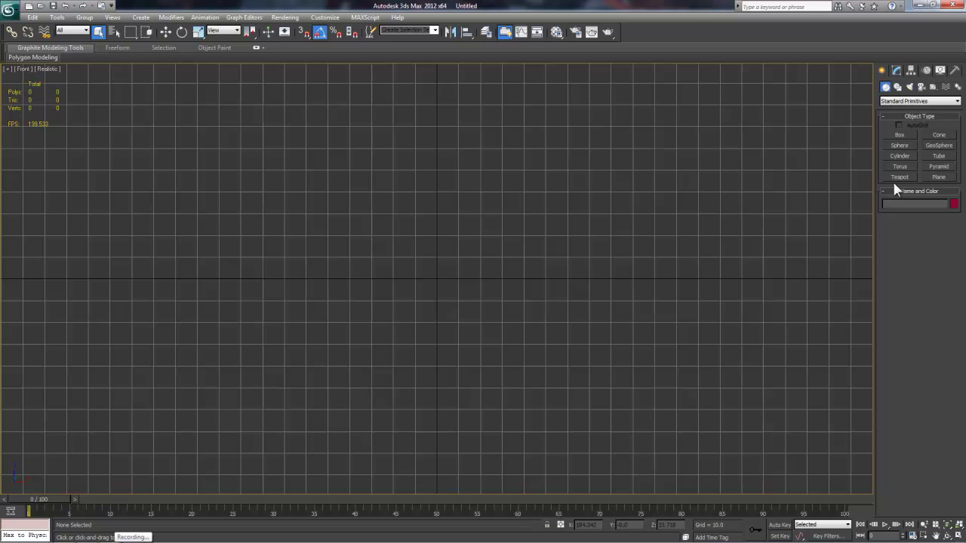
Create a plane in the Front view with Width 140 and Length 79.
click(938, 177)
drag(317, 278, 622, 113)
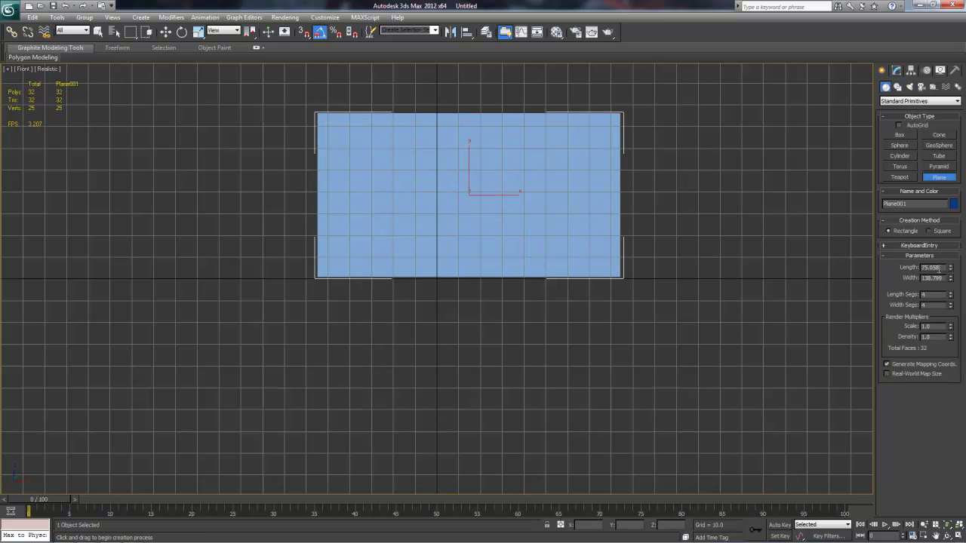
double_click(943, 278)
text(140)
double_click(936, 267)
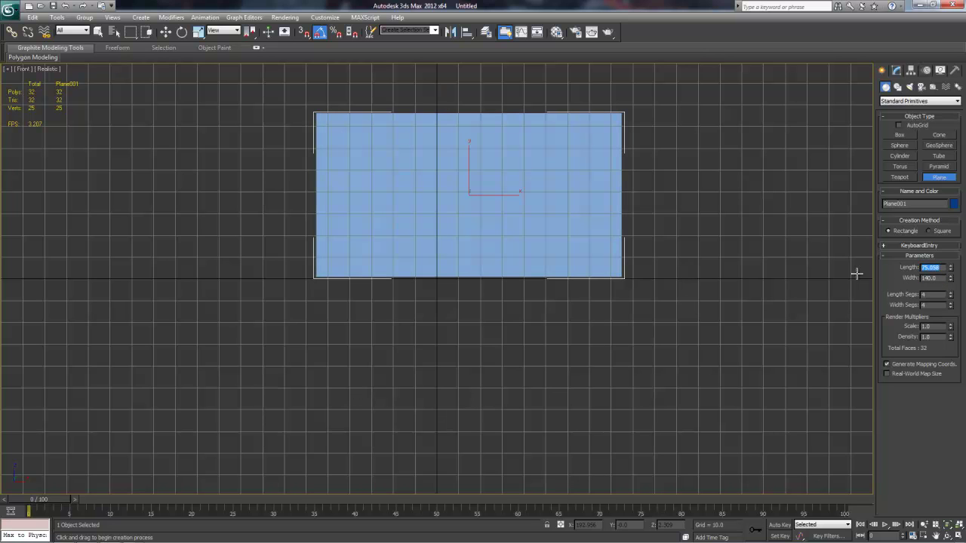
text(79)
key(Return)
Zero the plane's X/Y/Z position to place it at the origin.
middle_drag(608, 216, 595, 249)
key(w)
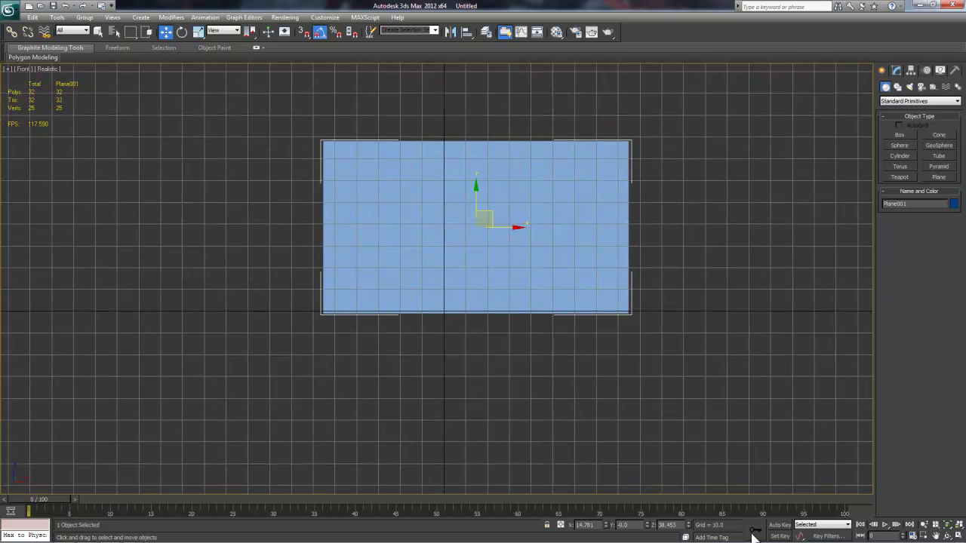
right_click(688, 525)
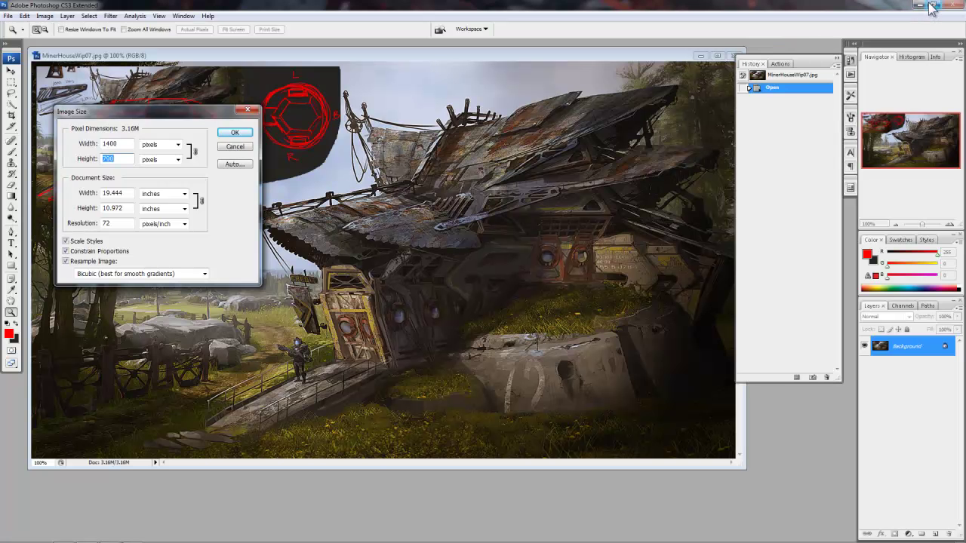
Minimize Photoshop and restore 3ds Max as a smaller window.
click(929, 8)
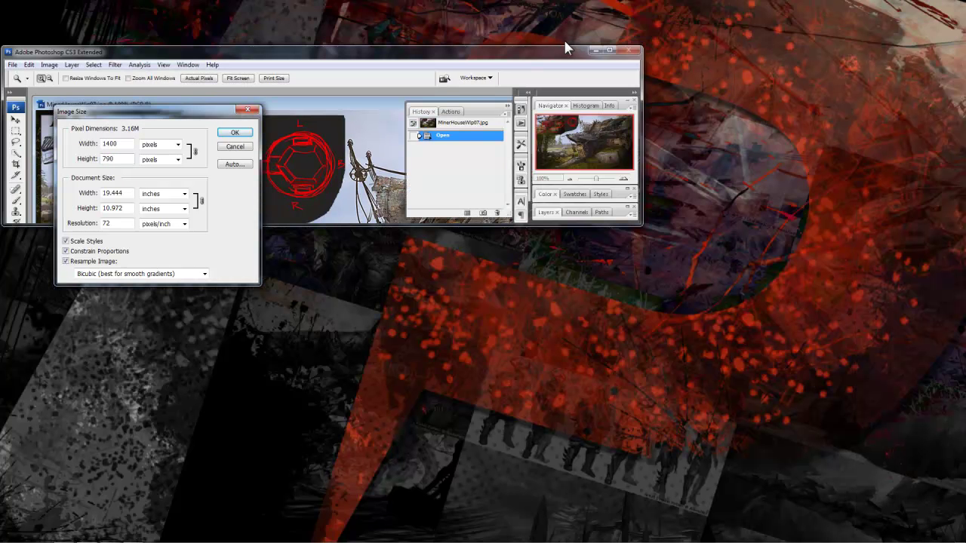
click(593, 50)
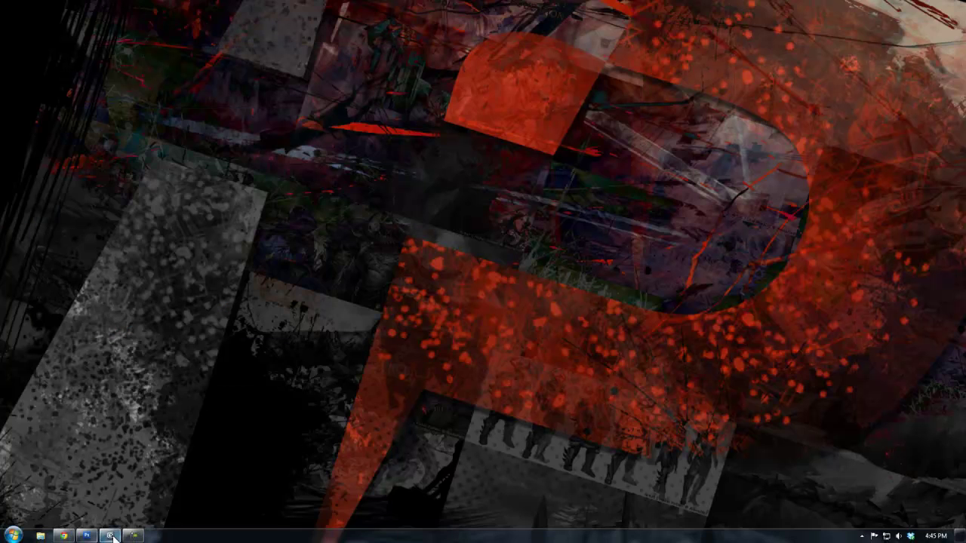
click(110, 536)
click(935, 7)
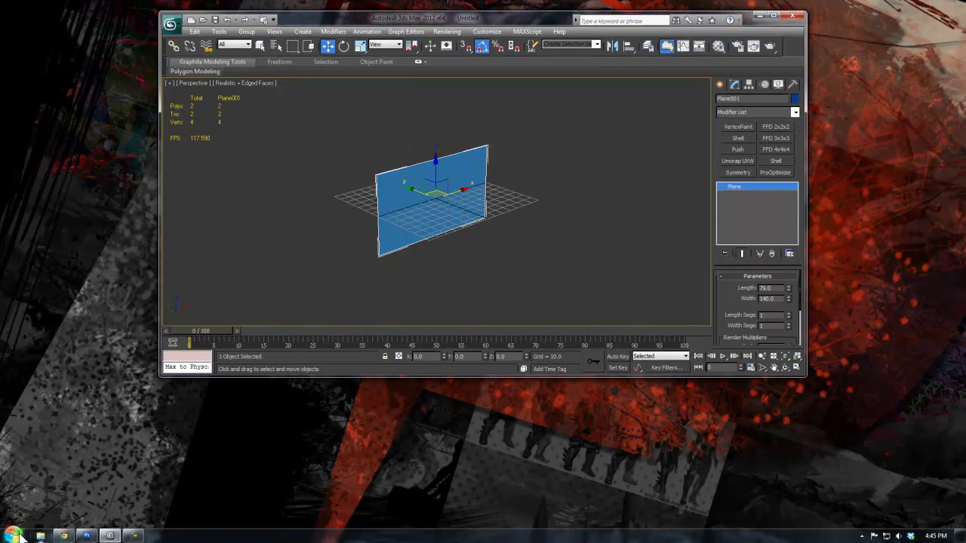
Browse from Computer into D:\CryEngine3.4\Game\Objects toward the MiningStructure folder.
click(13, 535)
click(150, 332)
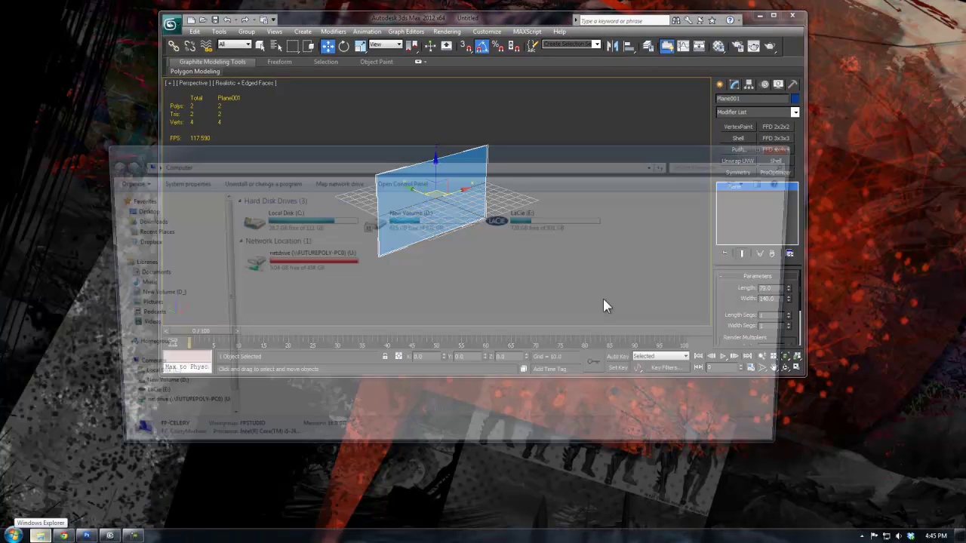
double_click(422, 213)
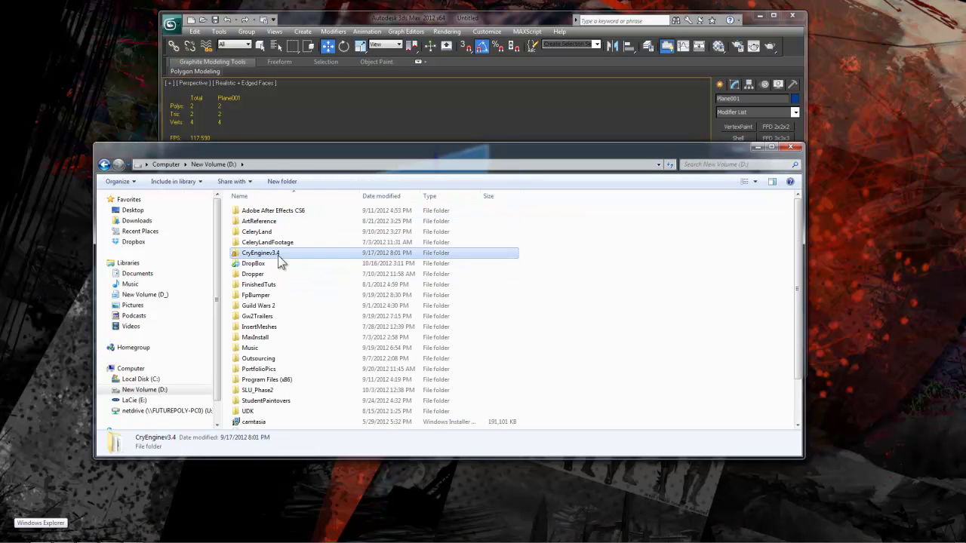
double_click(276, 254)
double_click(250, 274)
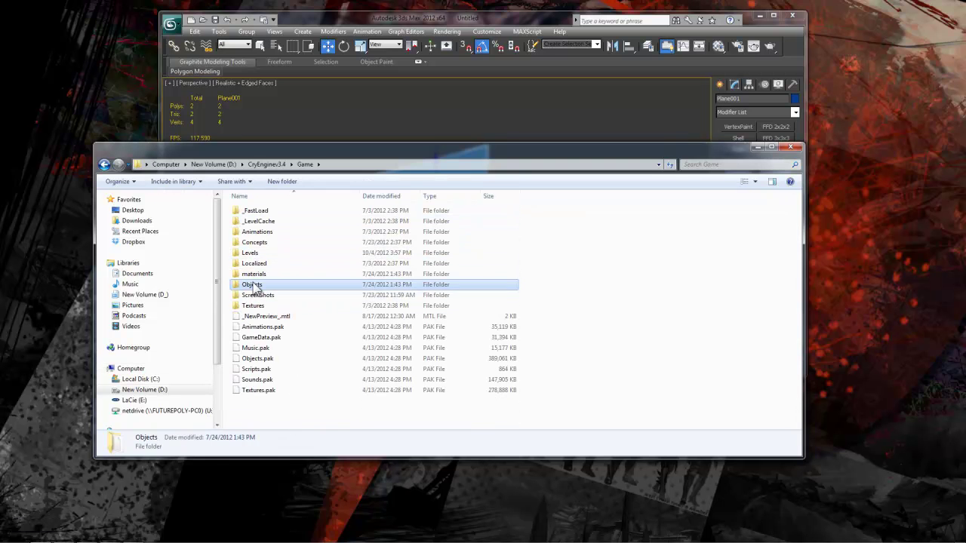
double_click(252, 284)
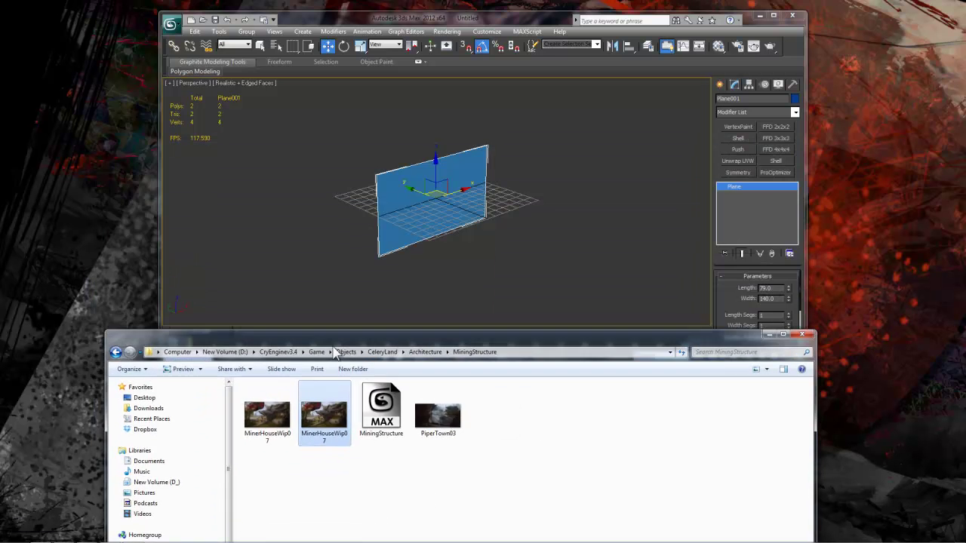
Apply MinerHouseWip07 to the plane, close Explorer and maximize 3ds Max.
drag(394, 202, 394, 202)
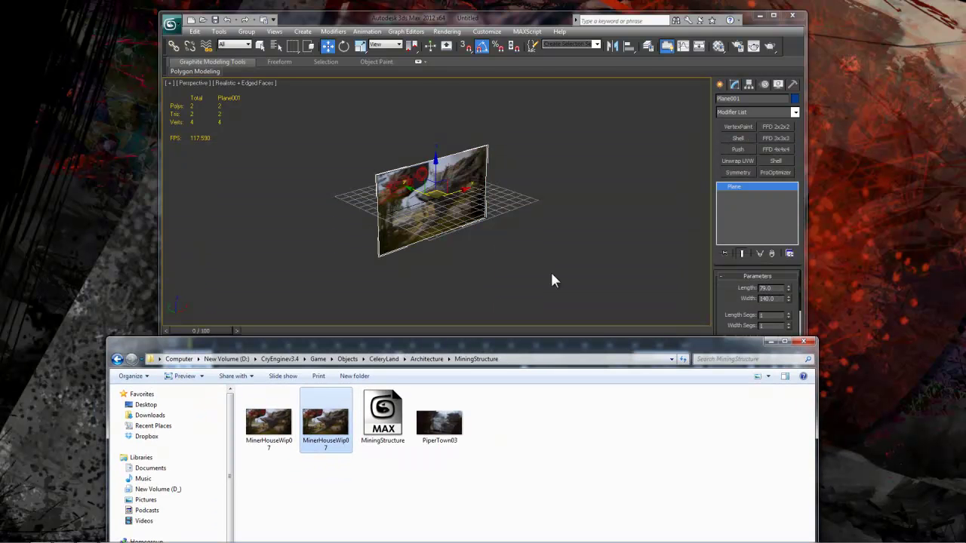
click(805, 342)
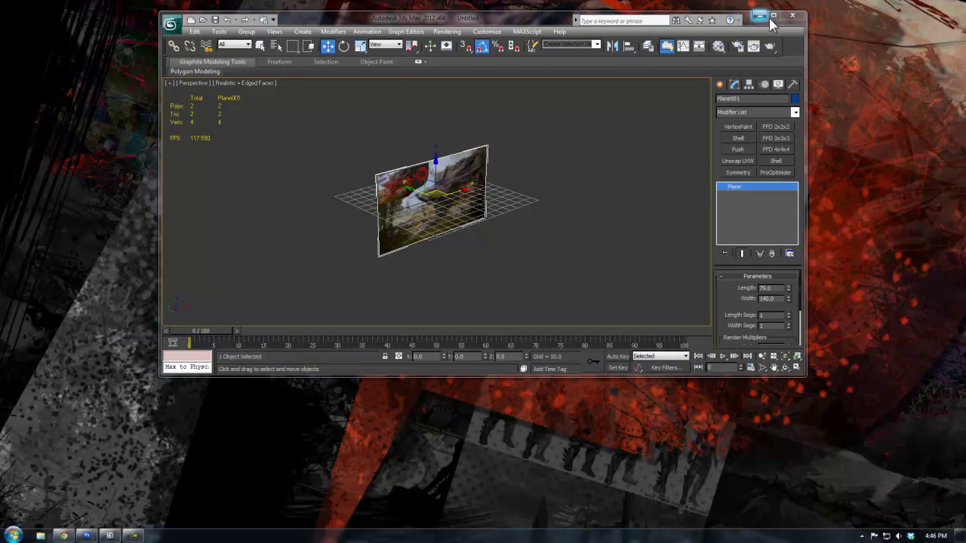
click(777, 16)
Frame the textured plane in the Front view.
key(f)
scroll(538, 287, up, 10)
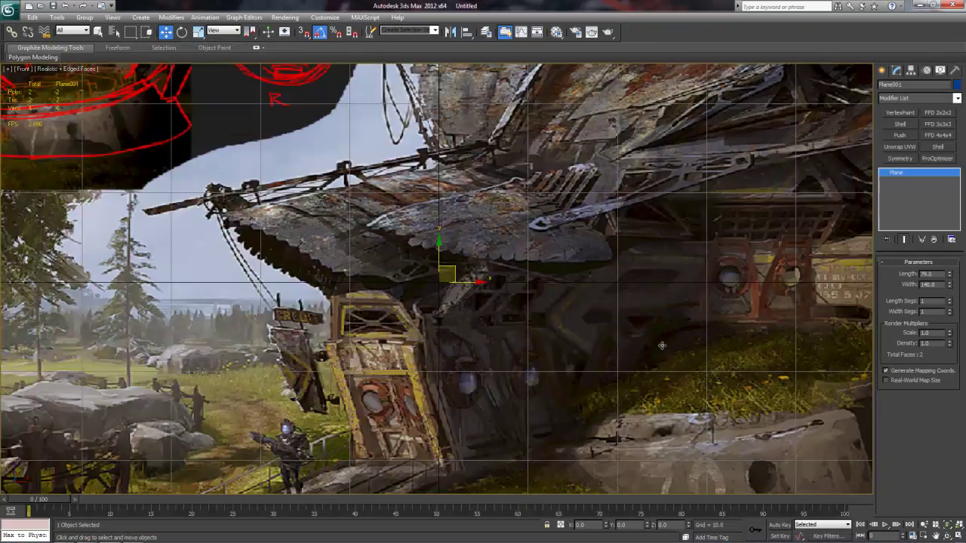
middle_drag(575, 383, 557, 327)
scroll(575, 294, down, 6)
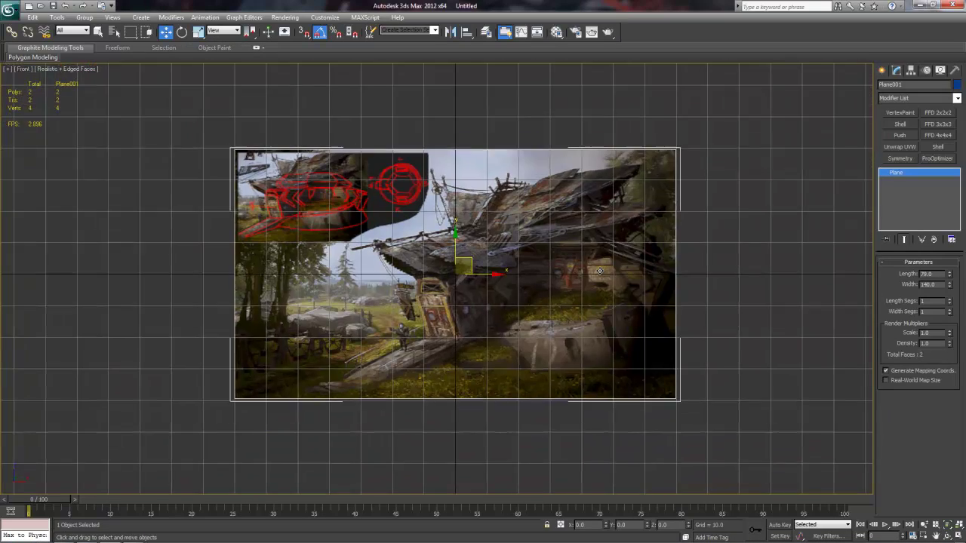
scroll(557, 327, up, 3)
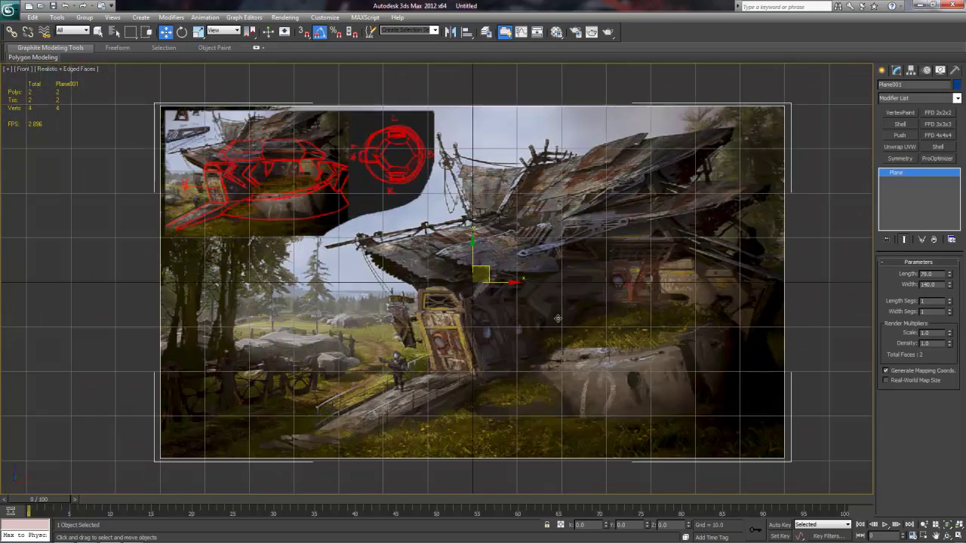